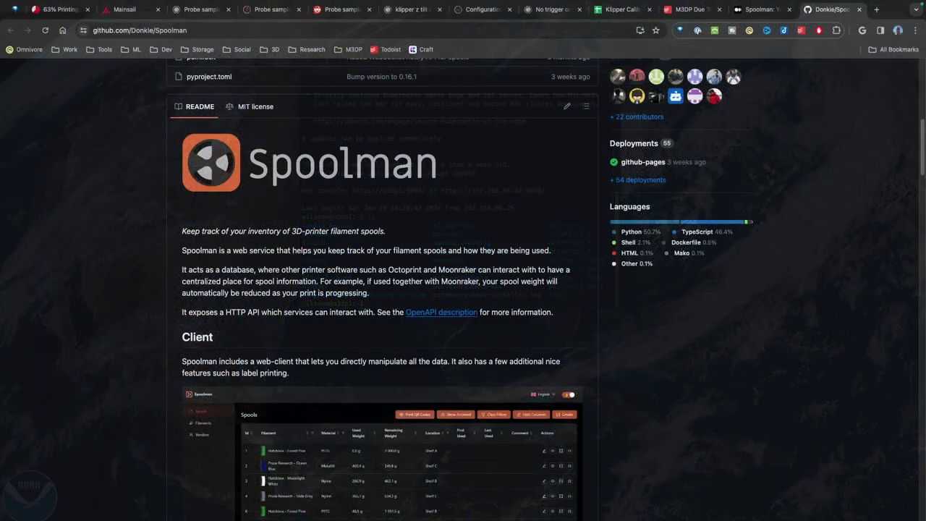
- Scroll the Spoolman README to Standalone and copy the Debian install command
{"action": "scroll", "coordinate": [472, 263], "scroll_direction": "down", "scroll_amount": 5}
{"action": "scroll", "coordinate": [472, 263], "scroll_direction": "down", "scroll_amount": 7}
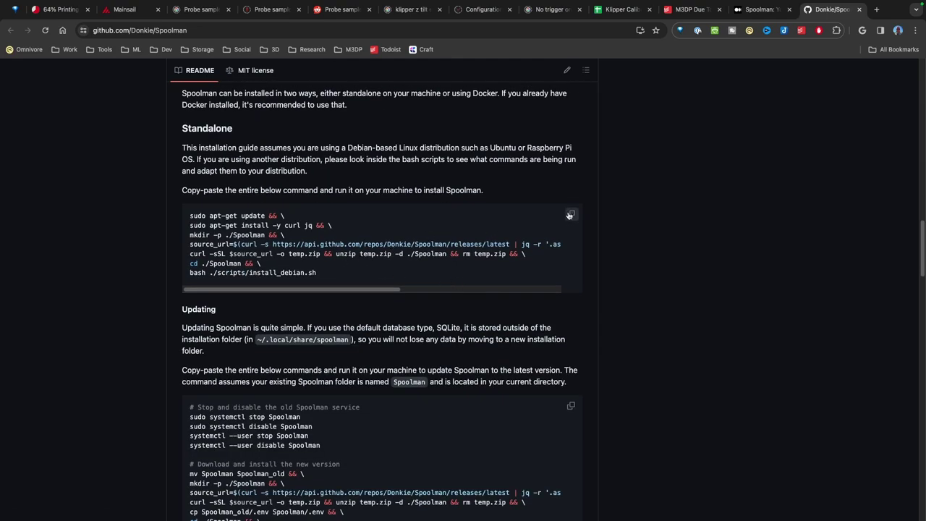
{"action": "left_click", "coordinate": [571, 215]}
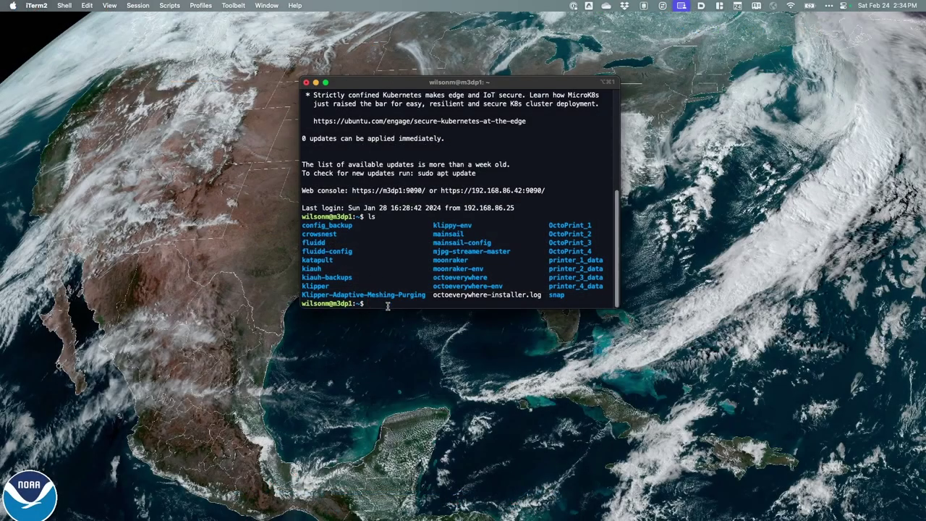
- Run the pasted Spoolman install command, give the sudo password, and answer y to install the systemd service
{"action": "key", "text": "super+v"}
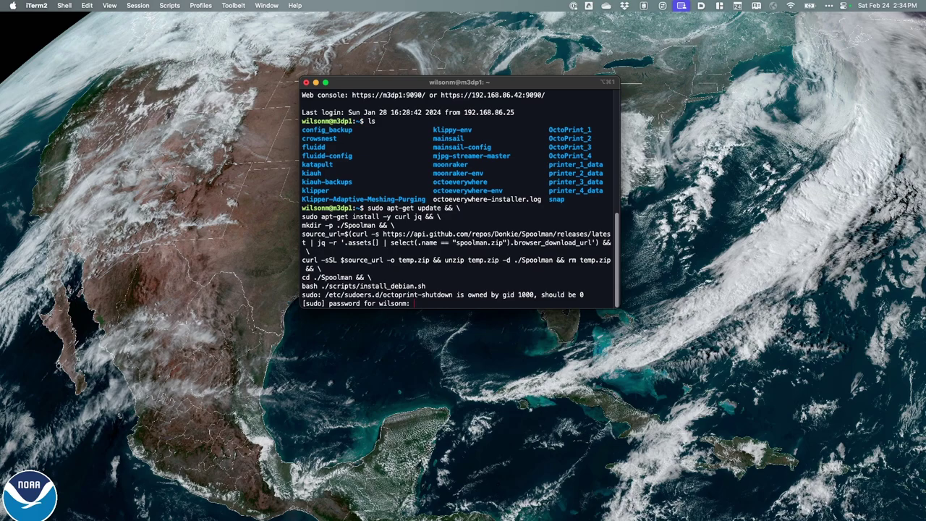
{"action": "key", "text": "Return"}
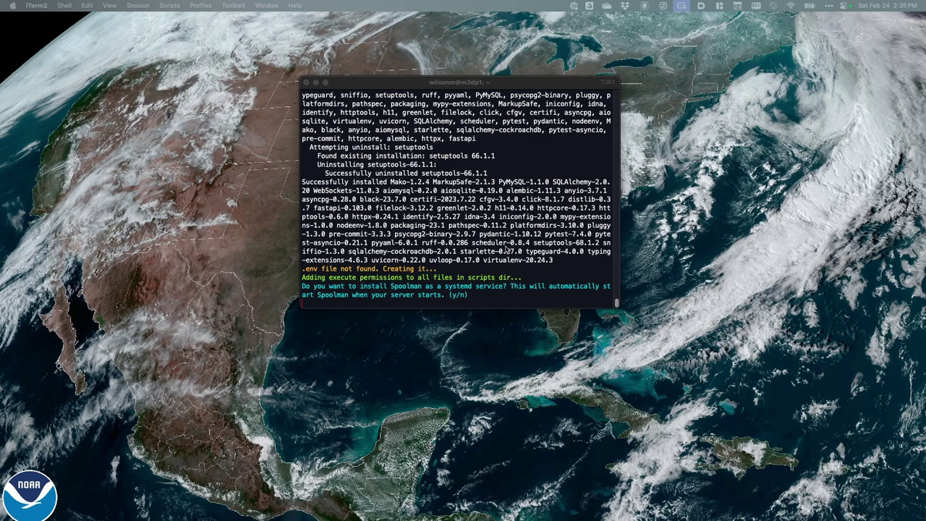
{"action": "left_click", "coordinate": [503, 289]}
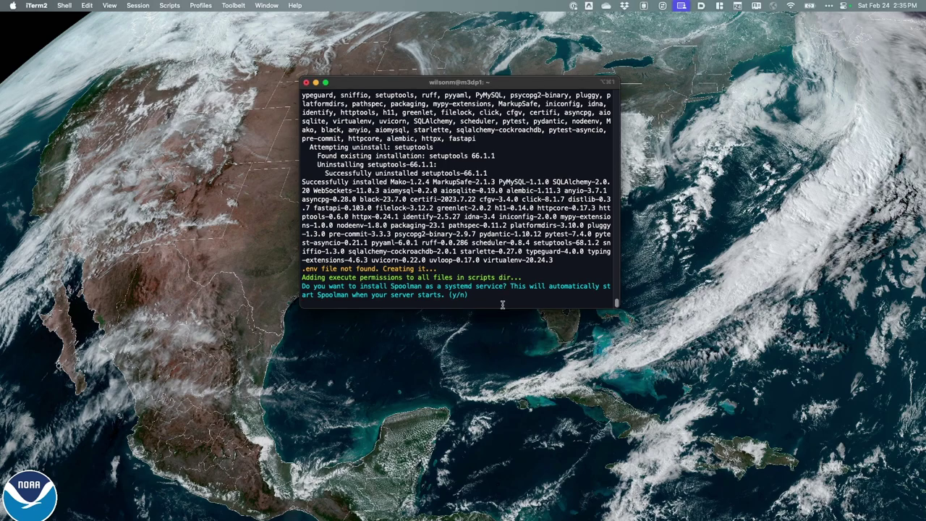
{"action": "type", "text": "y"}
{"action": "key", "text": "Return"}
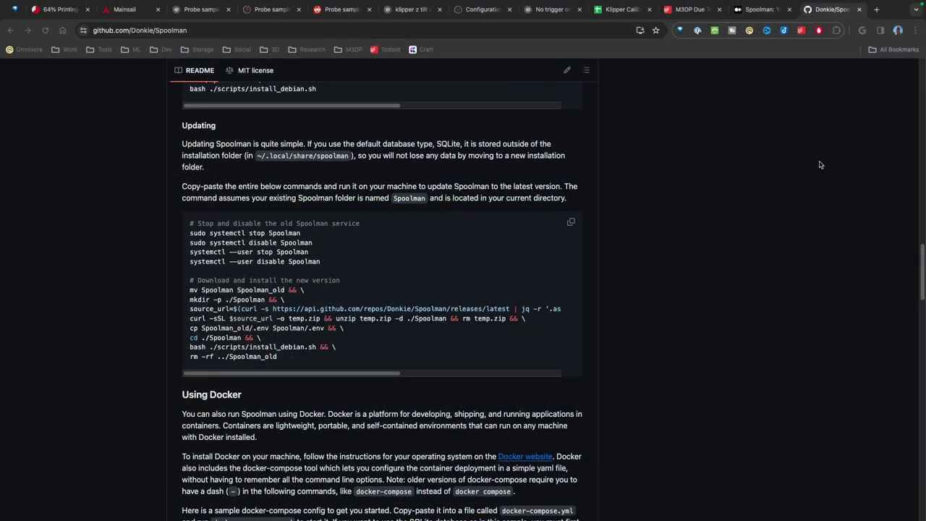
- In a new Chrome tab, enter the address m3dp1.local:7912
{"action": "left_click", "coordinate": [879, 9]}
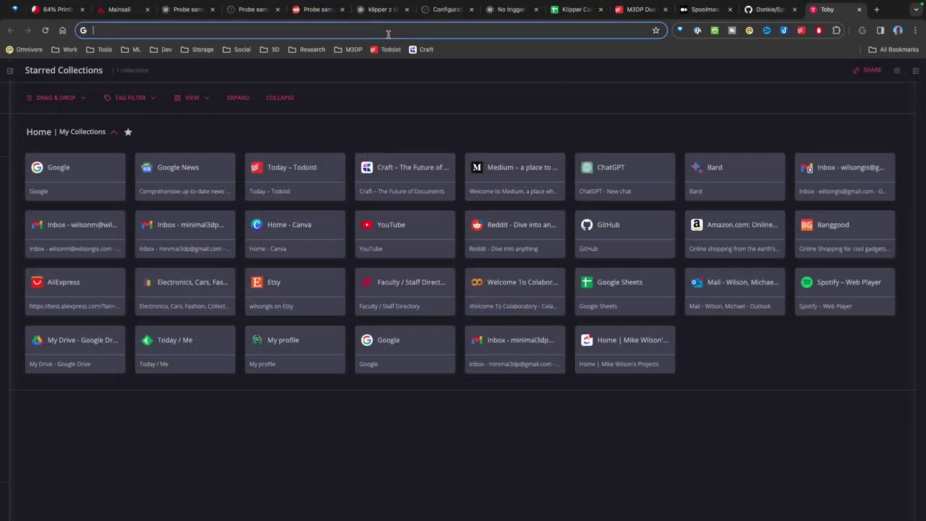
{"action": "type", "text": "m3dp1.local"}
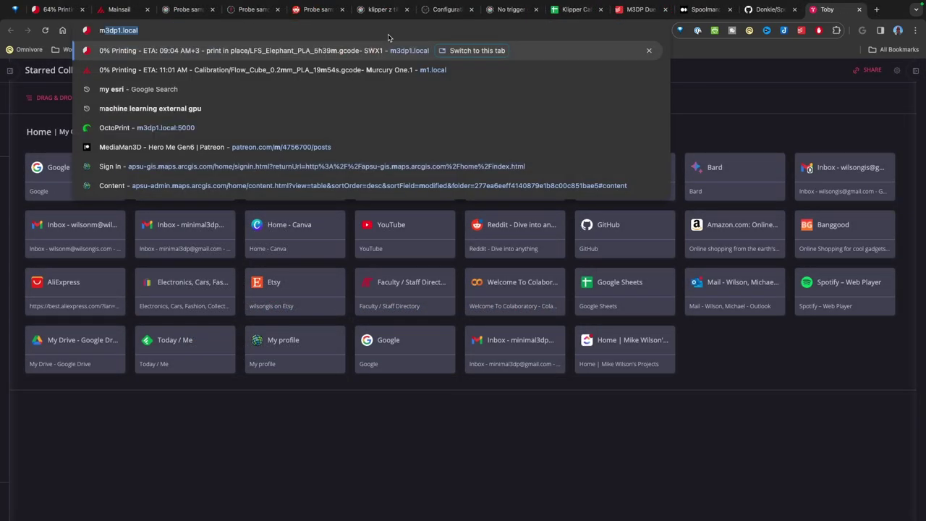
{"action": "key", "text": "Right"}
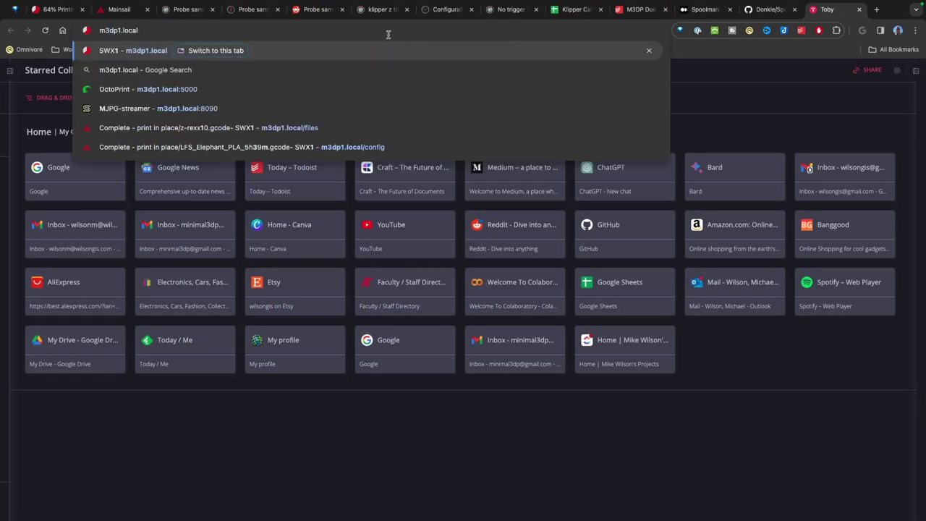
{"action": "type", "text": ":"}
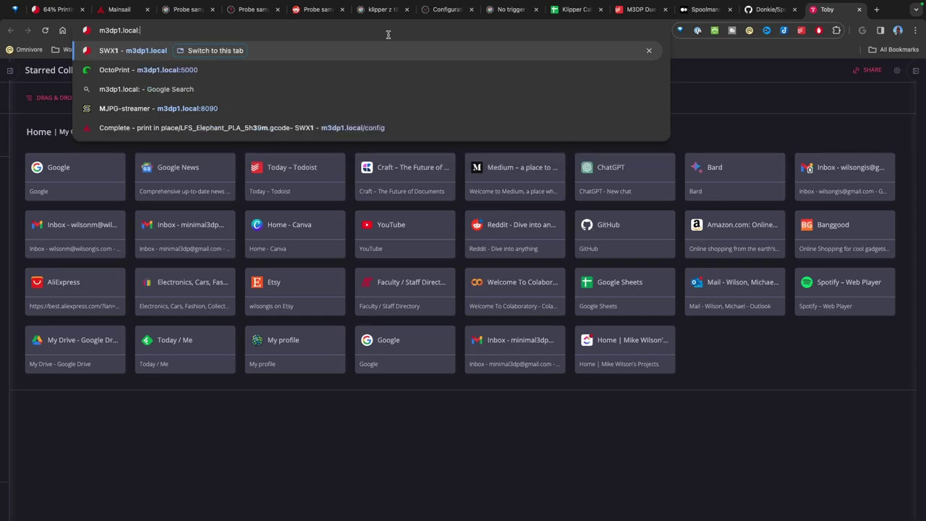
{"action": "type", "text": "7912"}
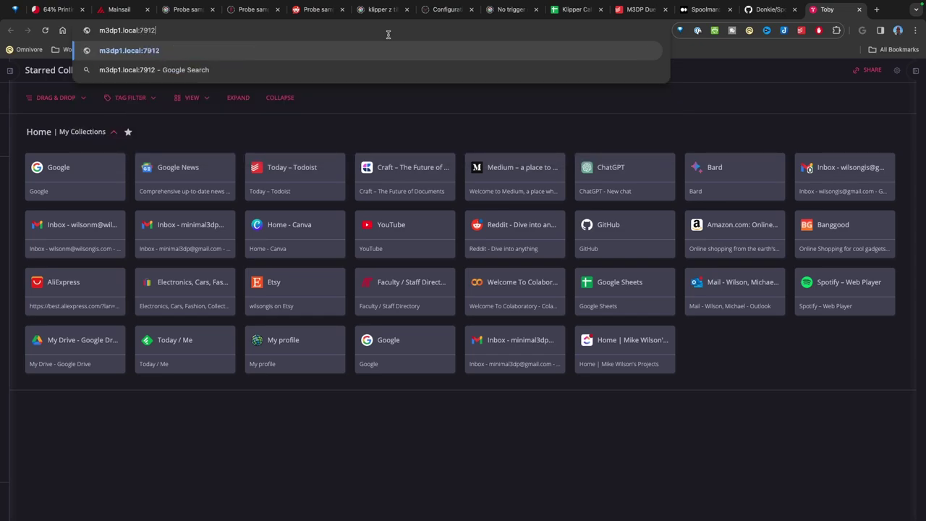
- Load Spoolman at m3dp1.local:7912 and save a new vendor named Aceaddity
{"action": "key", "text": "Return"}
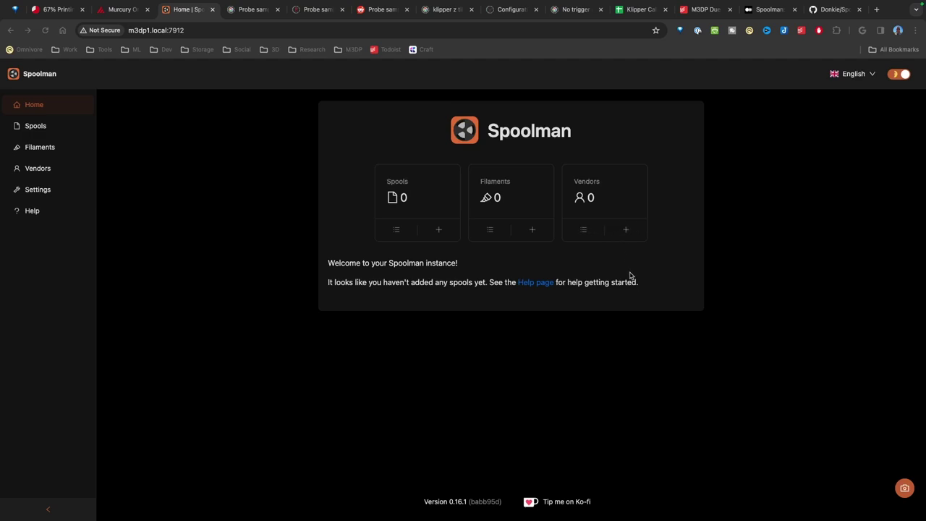
{"action": "left_click", "coordinate": [626, 230]}
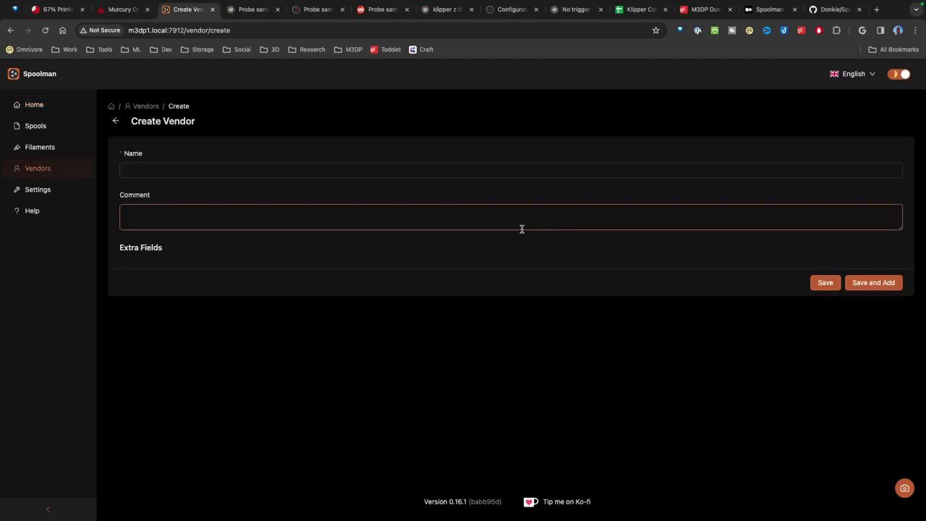
{"action": "left_click", "coordinate": [191, 171]}
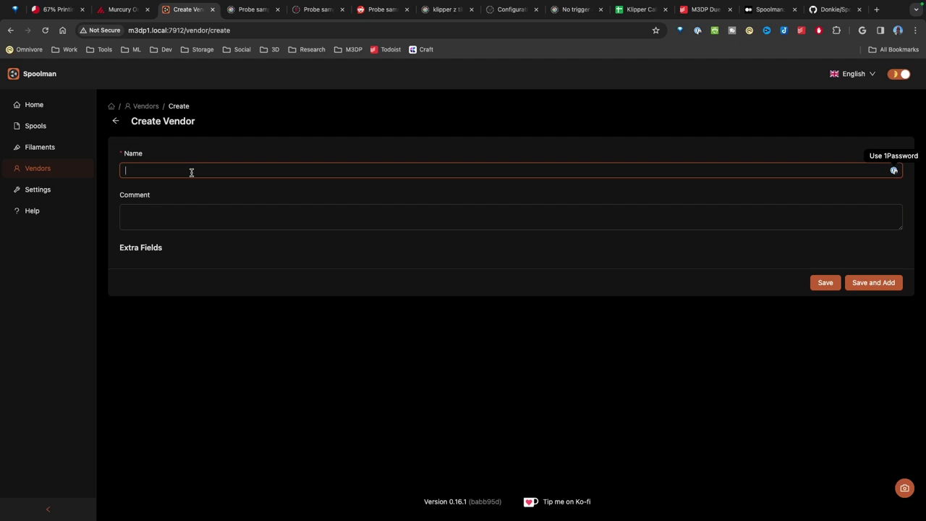
{"action": "type", "text": "Aceaddi"}
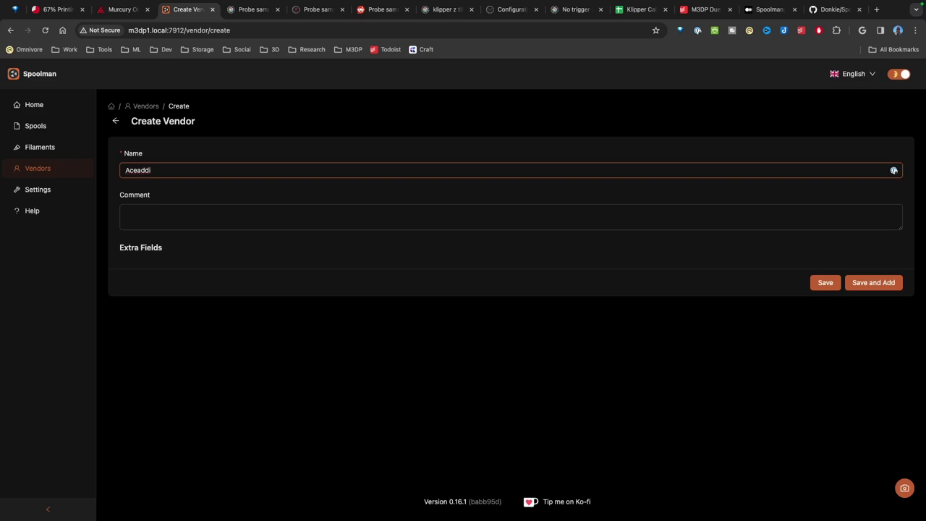
{"action": "type", "text": "ty"}
{"action": "left_click", "coordinate": [216, 216]}
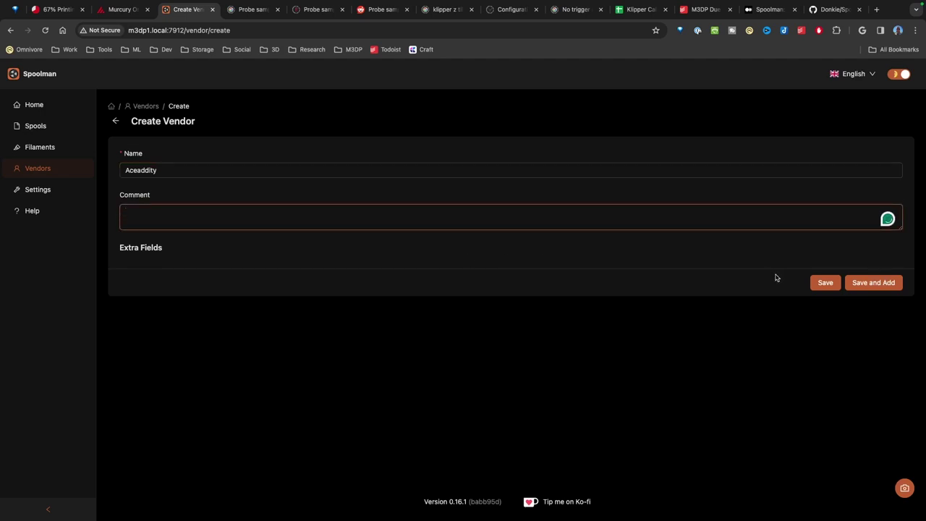
{"action": "left_click", "coordinate": [825, 282]}
- Start a new filament named Red PLA+ with Aceaddity as its vendor
{"action": "left_click", "coordinate": [34, 104]}
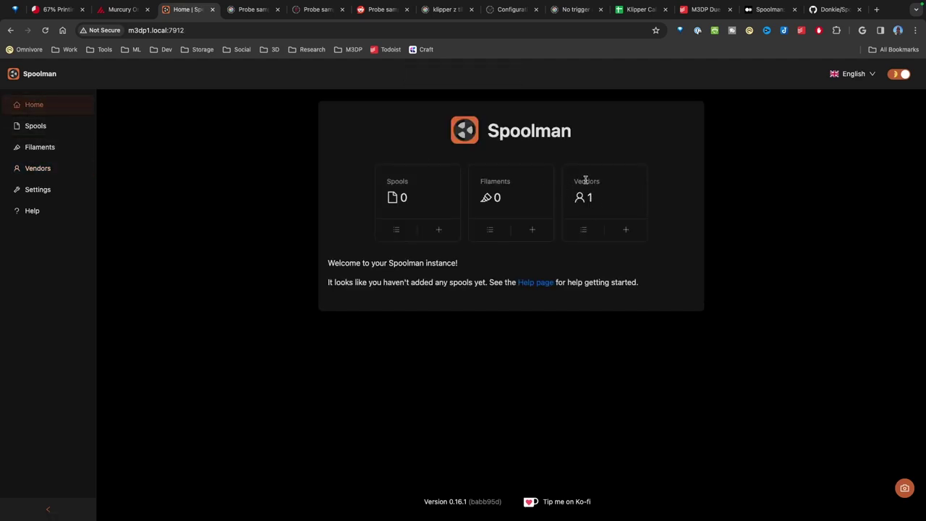
{"action": "left_click", "coordinate": [532, 229]}
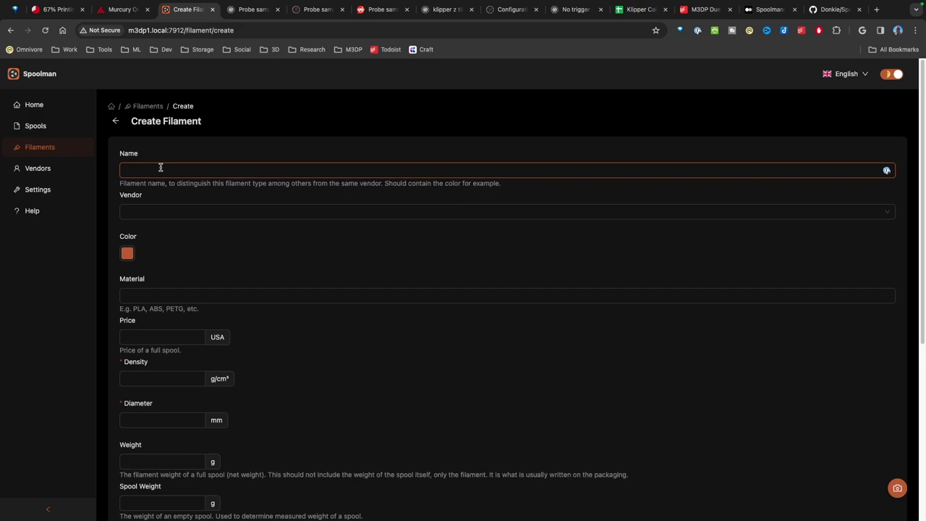
{"action": "type", "text": "Red PLA+"}
{"action": "left_click", "coordinate": [144, 211]}
{"action": "left_click", "coordinate": [158, 232]}
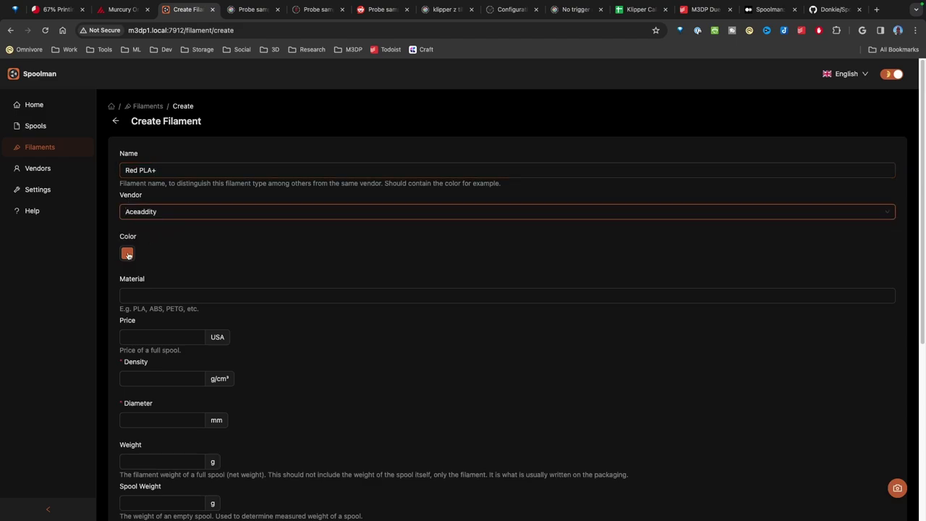
- Give the filament a deep red colour and a price of 16
{"action": "left_click", "coordinate": [127, 253]}
{"action": "left_click", "coordinate": [217, 358]}
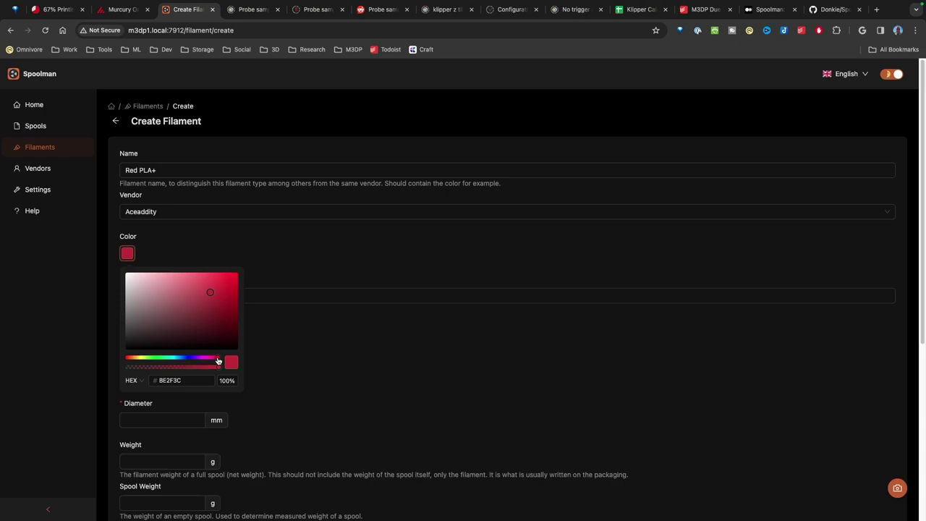
{"action": "left_click_drag", "start_coordinate": [232, 292], "coordinate": [218, 297]}
{"action": "left_click", "coordinate": [279, 273]}
{"action": "left_click", "coordinate": [171, 336]}
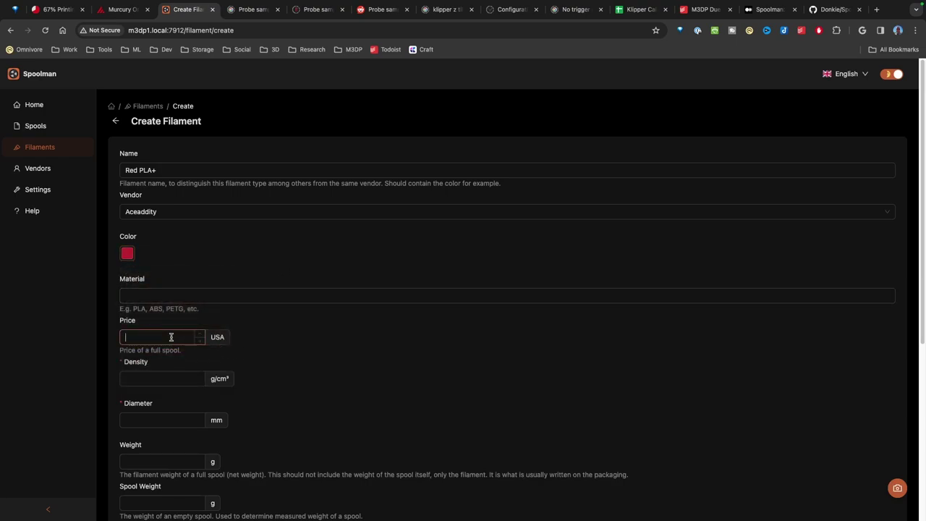
{"action": "type", "text": "16"}
{"action": "left_click", "coordinate": [174, 376]}
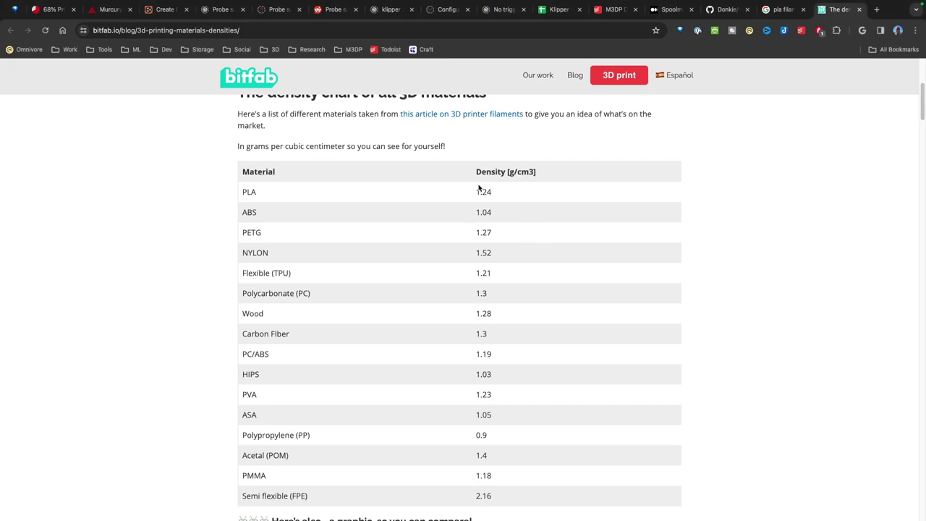
- Copy PLA's 1.24 density from the bitfab chart and return to the Spoolman form
{"action": "left_click_drag", "start_coordinate": [491, 192], "coordinate": [475, 192]}
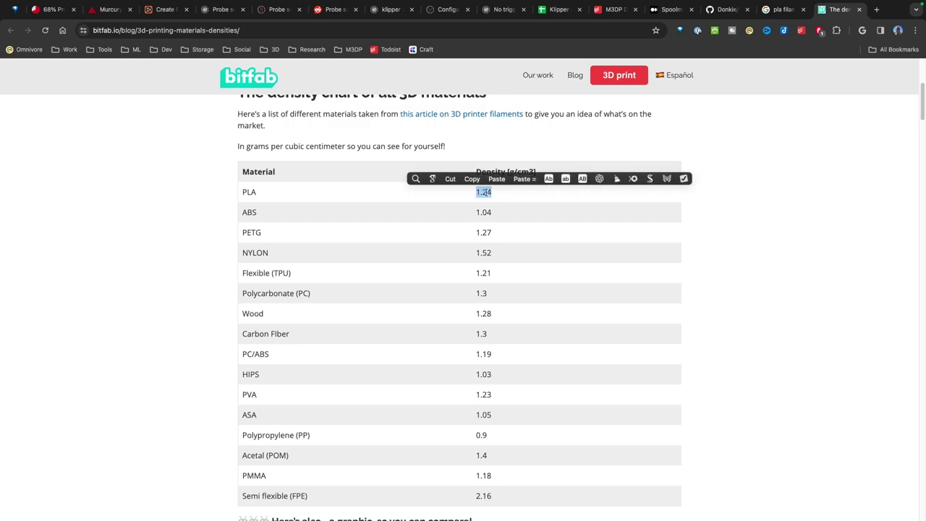
{"action": "left_click", "coordinate": [472, 179]}
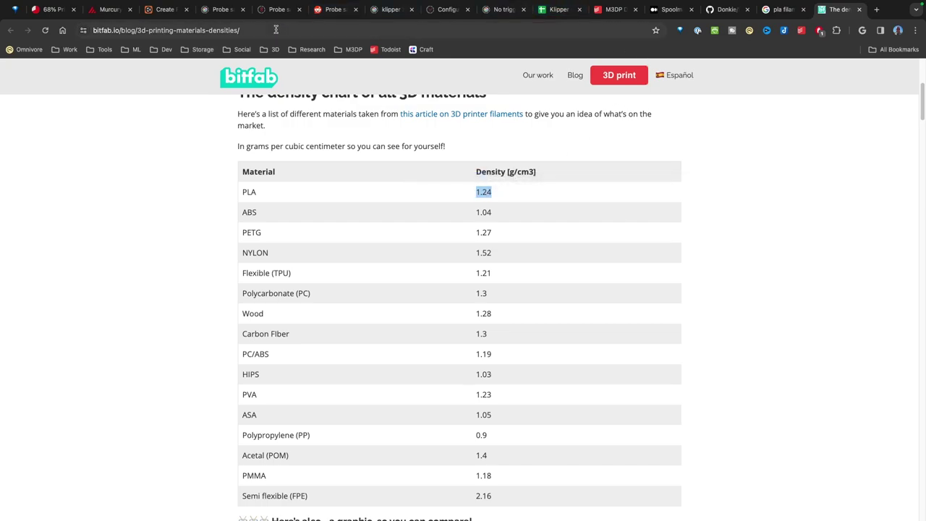
{"action": "left_click", "coordinate": [175, 15]}
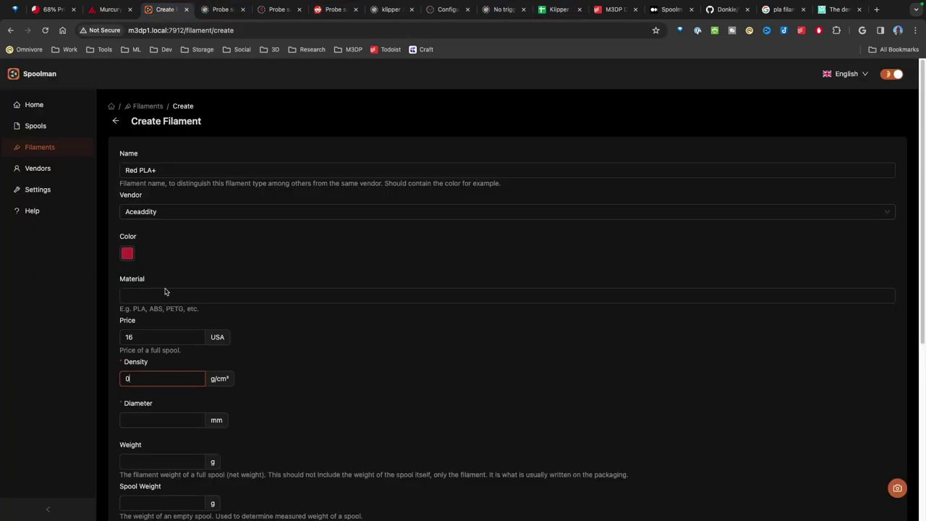
- Fill in density 1.24, diameter 1.75, weight 1 and spool weight 1000
{"action": "left_click_drag", "start_coordinate": [151, 380], "coordinate": [102, 377]}
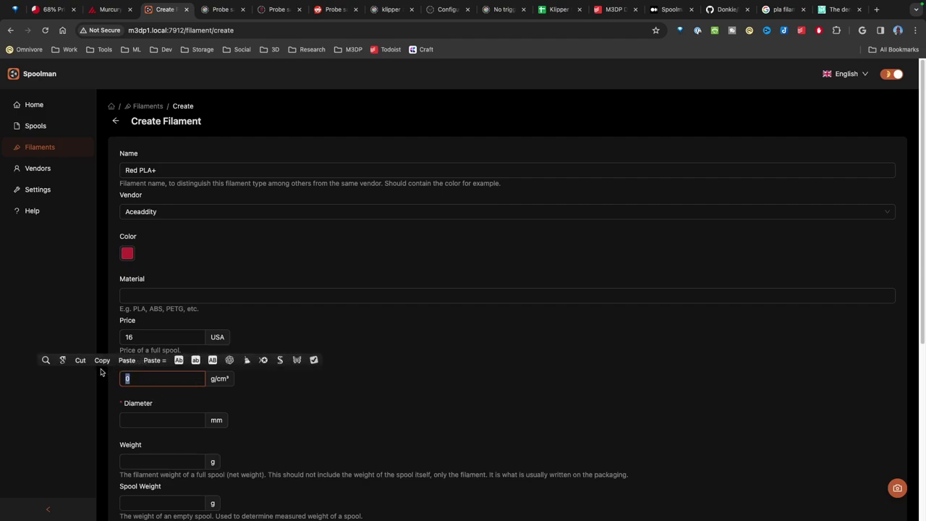
{"action": "left_click", "coordinate": [126, 360]}
{"action": "left_click", "coordinate": [155, 420]}
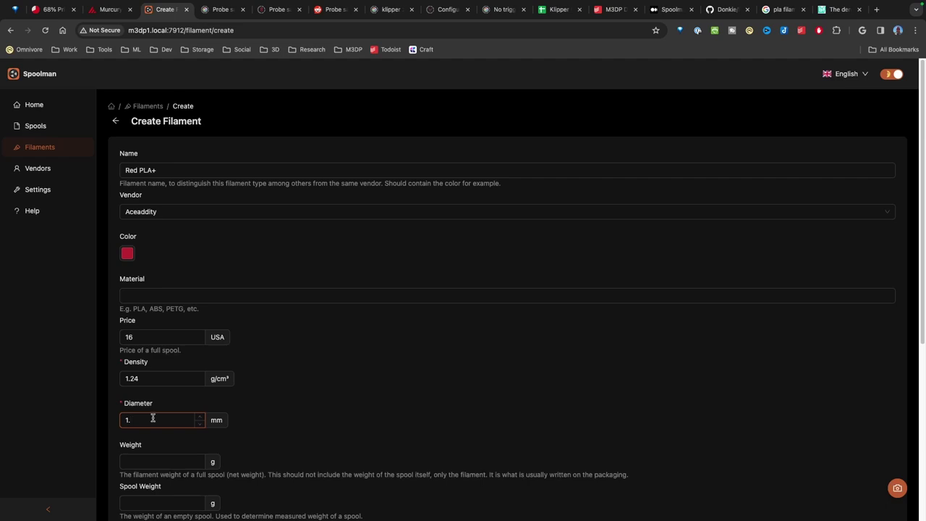
{"action": "type", "text": "1.75"}
{"action": "scroll", "coordinate": [149, 429], "scroll_direction": "down", "scroll_amount": 3}
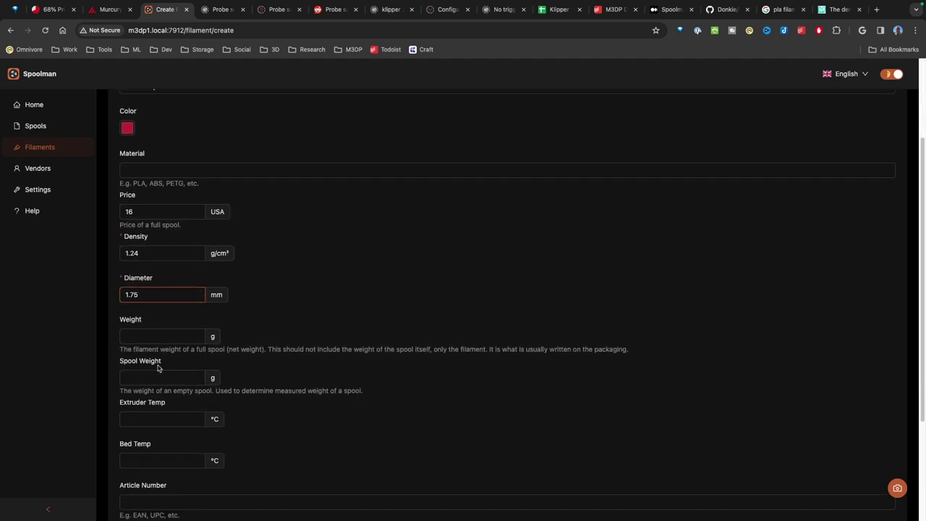
{"action": "left_click", "coordinate": [150, 335]}
{"action": "type", "text": "1000"}
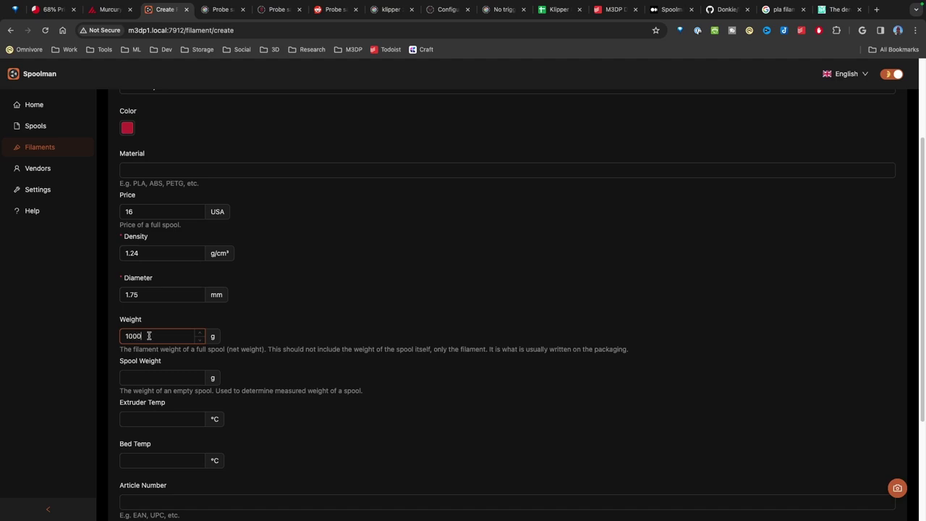
{"action": "left_click", "coordinate": [150, 378]}
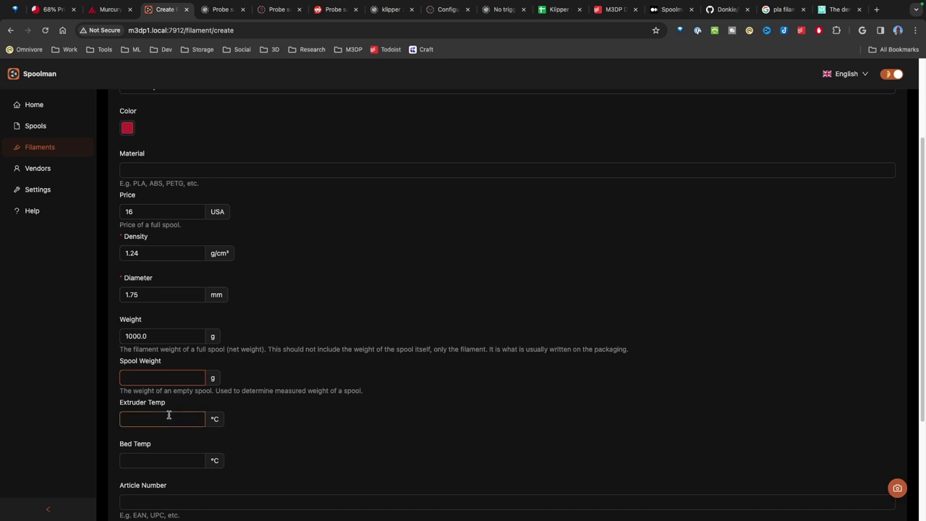
{"action": "type", "text": "1000"}
- Set extruder 205 °C and bed 65 °C, paste the article number, and save the filament
{"action": "left_click", "coordinate": [157, 414]}
{"action": "scroll", "coordinate": [174, 420], "scroll_direction": "down", "scroll_amount": 1}
{"action": "scroll", "coordinate": [173, 420], "scroll_direction": "down", "scroll_amount": 1}
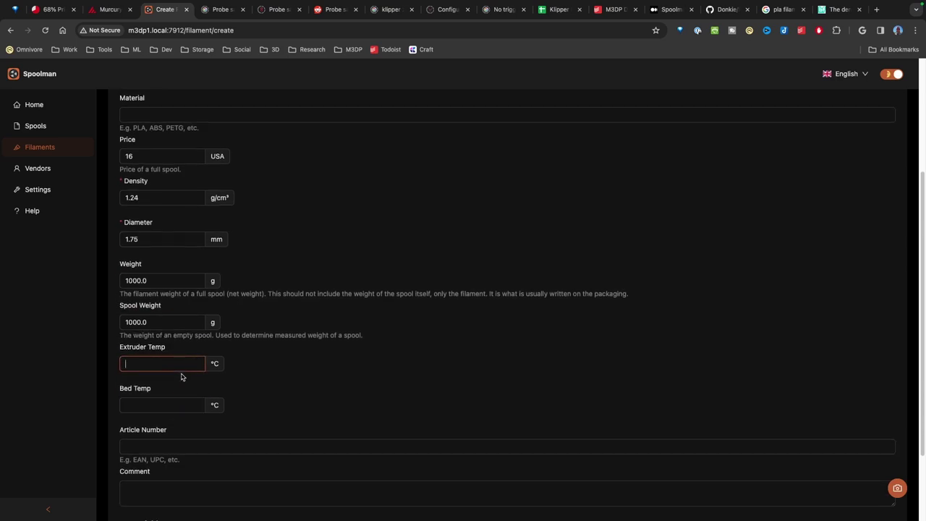
{"action": "type", "text": "205"}
{"action": "left_click", "coordinate": [152, 404]}
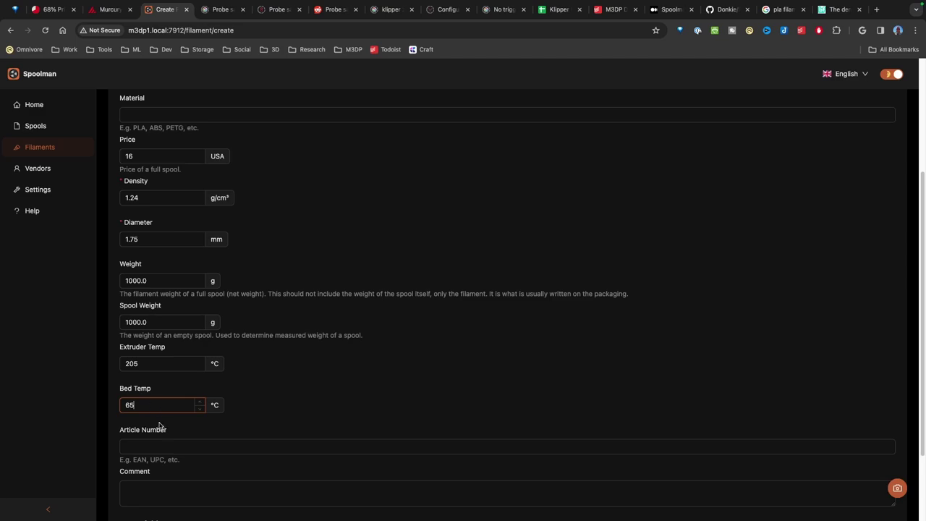
{"action": "type", "text": "65"}
{"action": "scroll", "coordinate": [159, 426], "scroll_direction": "down", "scroll_amount": 3}
{"action": "left_click", "coordinate": [185, 363]}
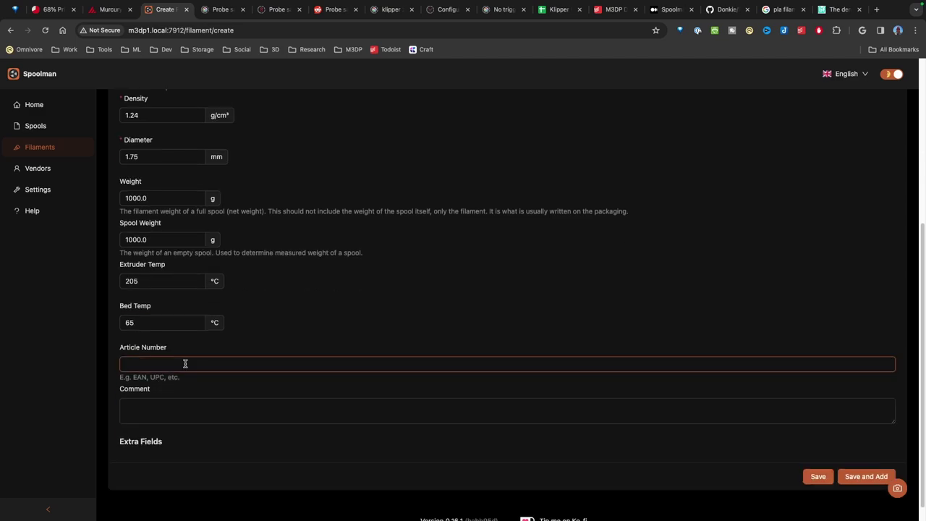
{"action": "key", "text": "super+v"}
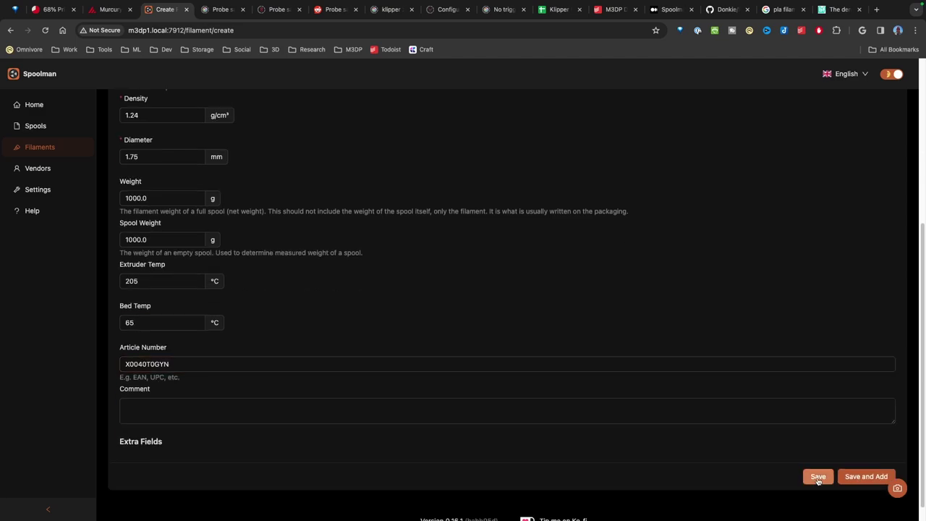
{"action": "left_click", "coordinate": [818, 476]}
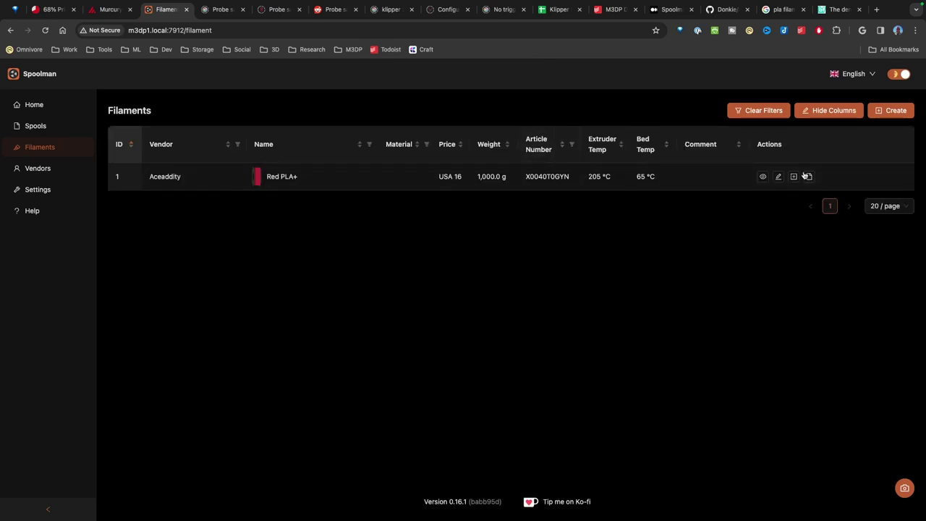
- Save a spool of Aceaddity - Red PLA+ with first-used set to now and no last-used date
{"action": "left_click", "coordinate": [35, 107]}
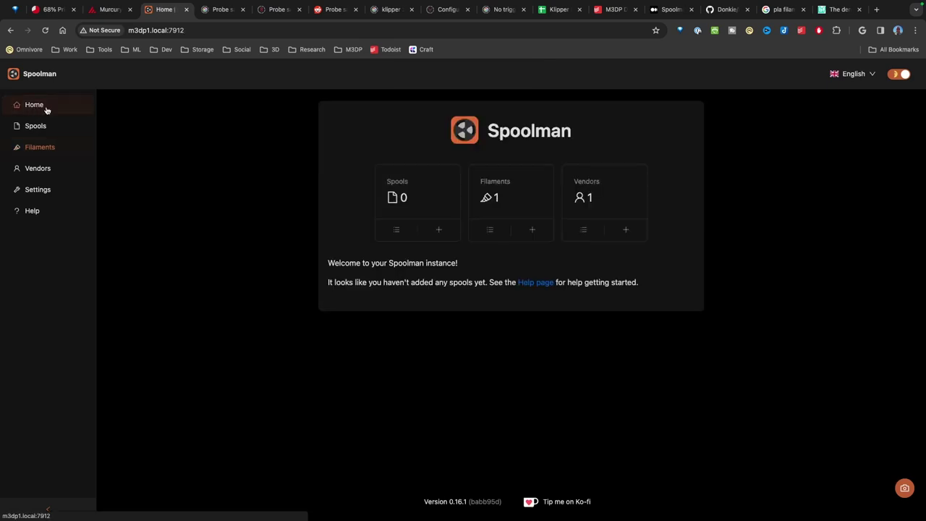
{"action": "left_click", "coordinate": [439, 231]}
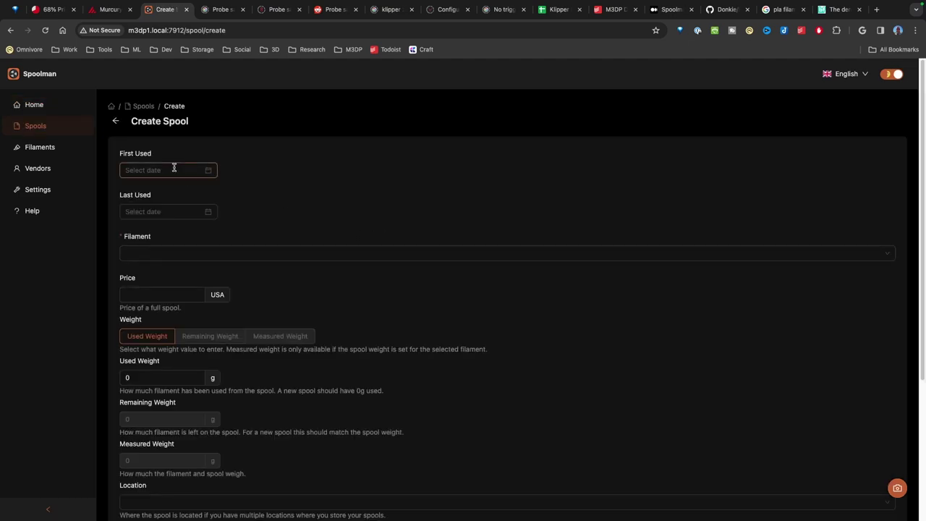
{"action": "left_click", "coordinate": [208, 171]}
{"action": "left_click", "coordinate": [241, 281]}
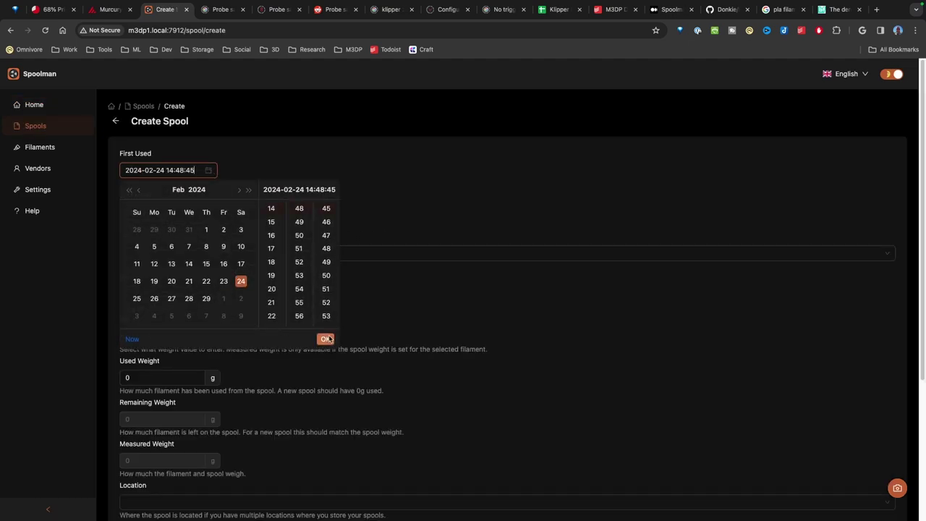
{"action": "left_click", "coordinate": [325, 340]}
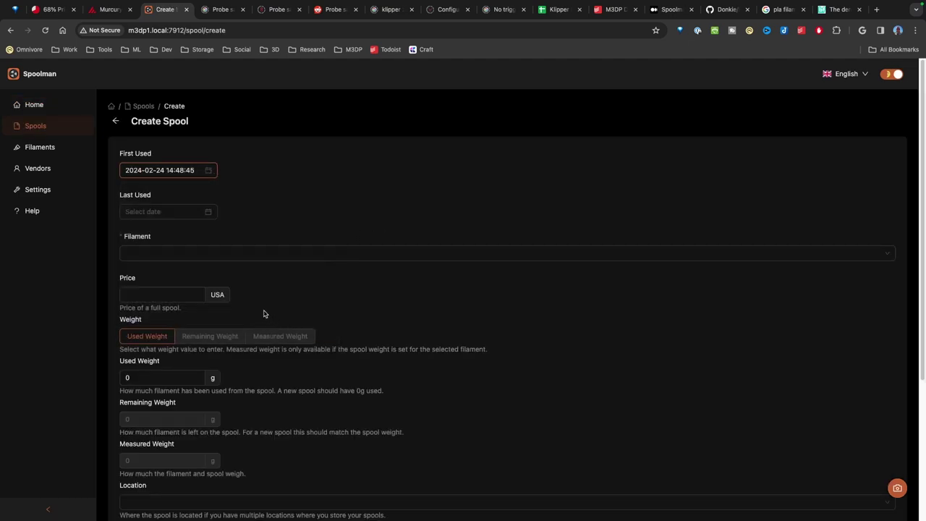
{"action": "left_click", "coordinate": [164, 209]}
{"action": "left_click", "coordinate": [254, 198]}
{"action": "left_click", "coordinate": [157, 254]}
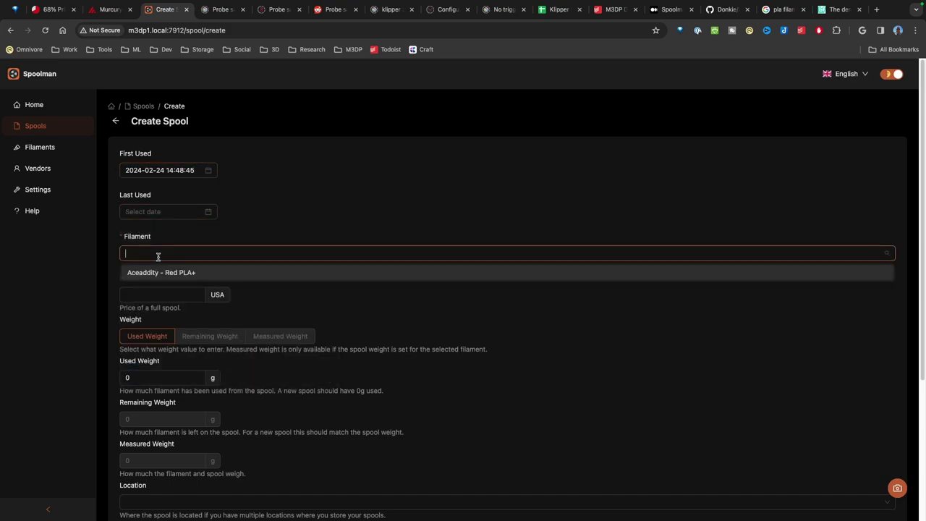
{"action": "left_click", "coordinate": [159, 271]}
{"action": "scroll", "coordinate": [180, 393], "scroll_direction": "down", "scroll_amount": 5}
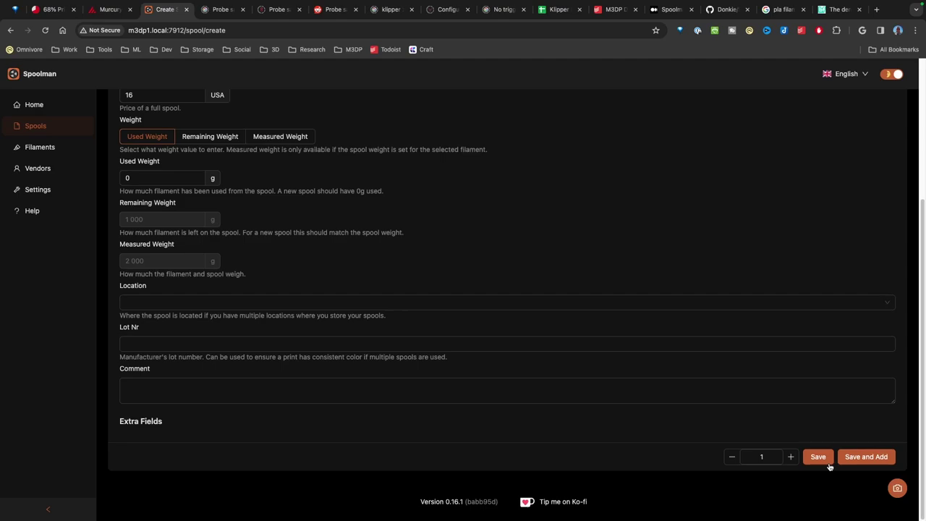
{"action": "left_click", "coordinate": [818, 457]}
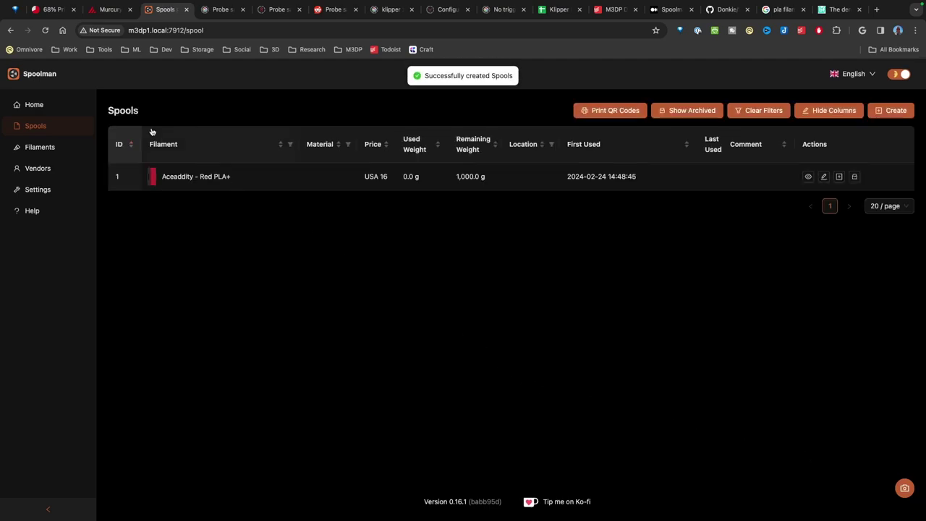
{"action": "left_click", "coordinate": [32, 104]}
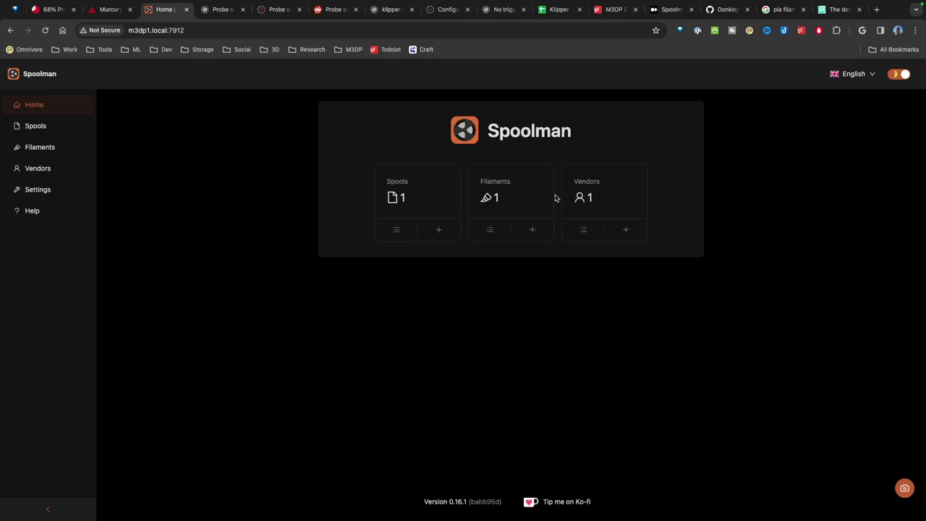
{"action": "left_click", "coordinate": [37, 127]}
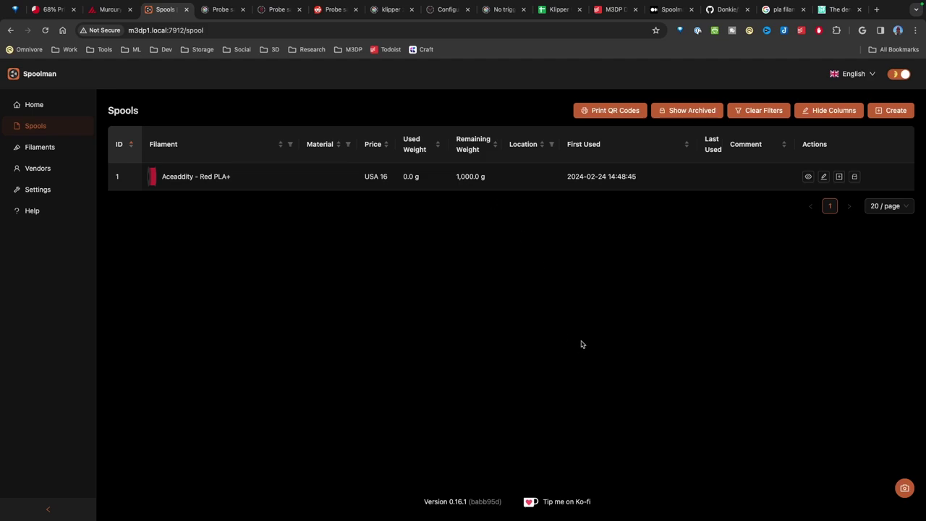
{"action": "key", "text": "ctrl+shift+Tab"}
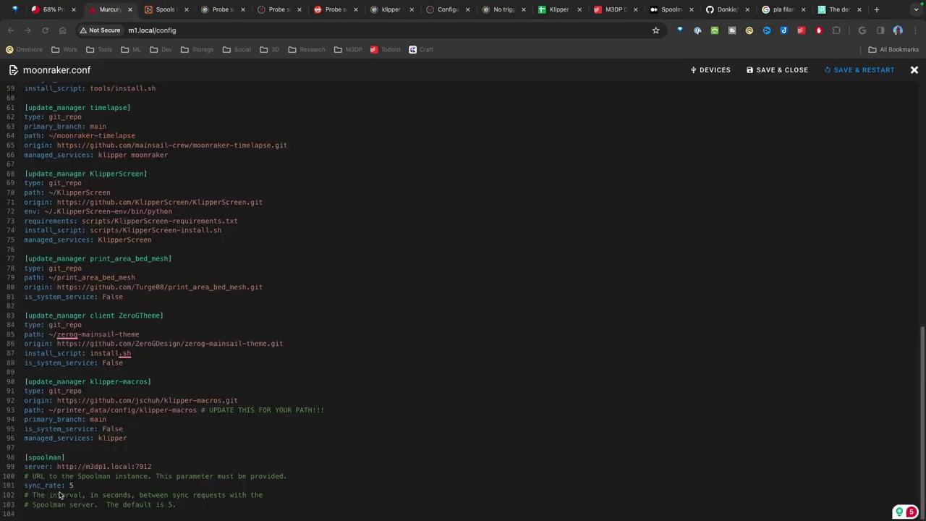
{"action": "left_click", "coordinate": [209, 510]}
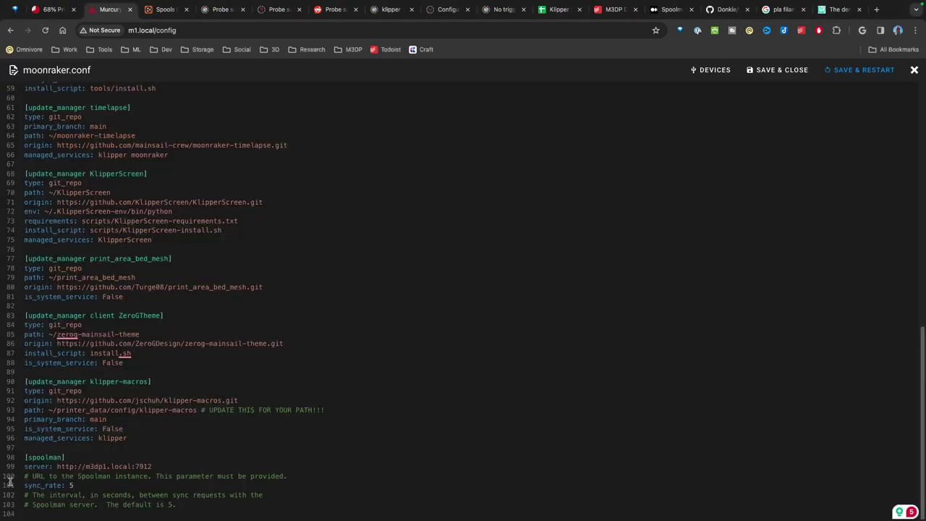
{"action": "left_click", "coordinate": [74, 513]}
{"action": "left_click_drag", "start_coordinate": [75, 513], "coordinate": [29, 458]}
{"action": "left_click", "coordinate": [100, 476]}
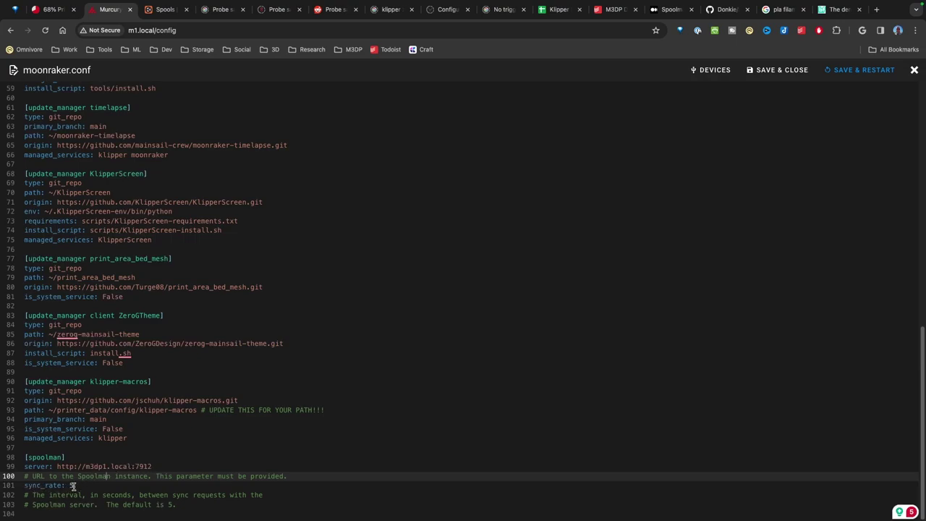
{"action": "left_click", "coordinate": [866, 70]}
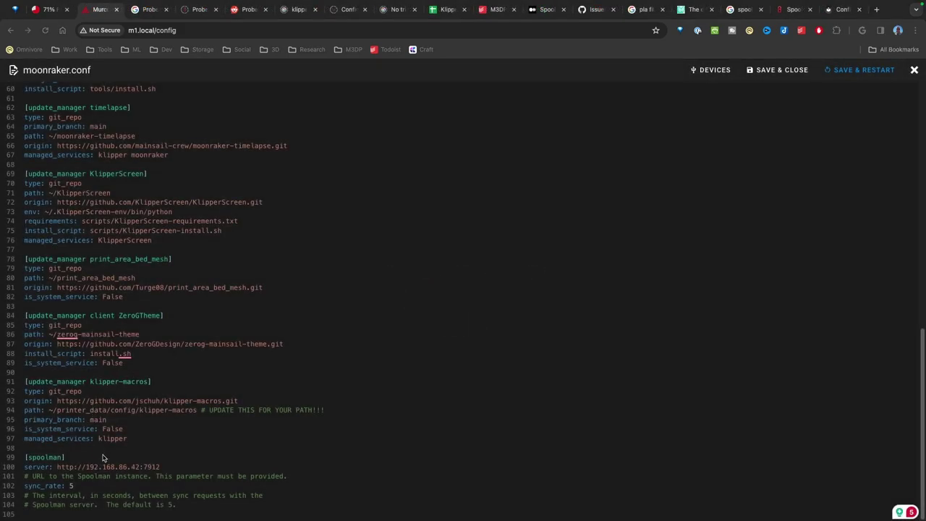
{"action": "left_click", "coordinate": [42, 474]}
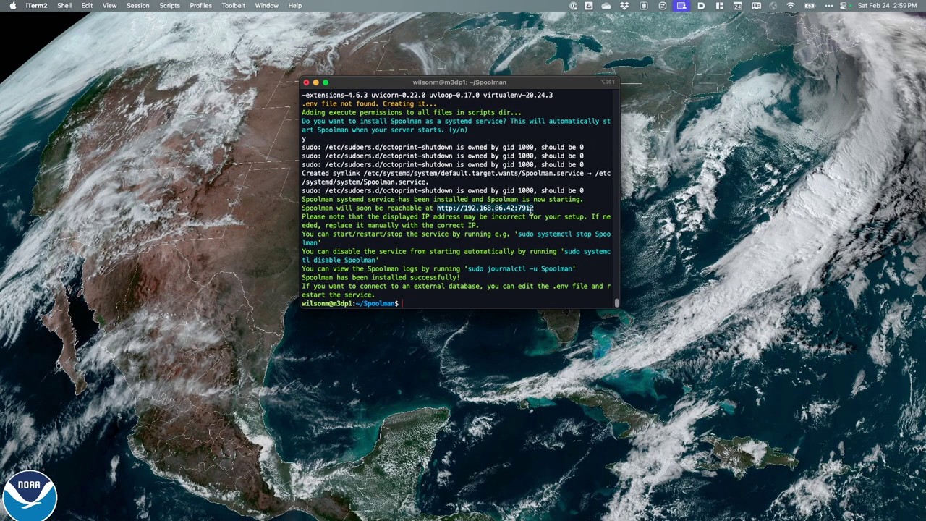
{"action": "left_click_drag", "start_coordinate": [582, 212], "coordinate": [431, 207]}
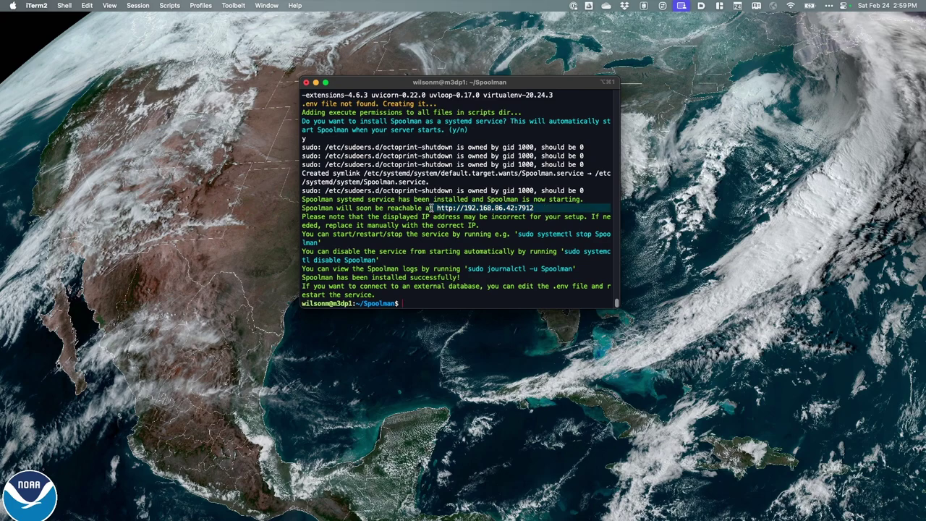
{"action": "left_click", "coordinate": [469, 230]}
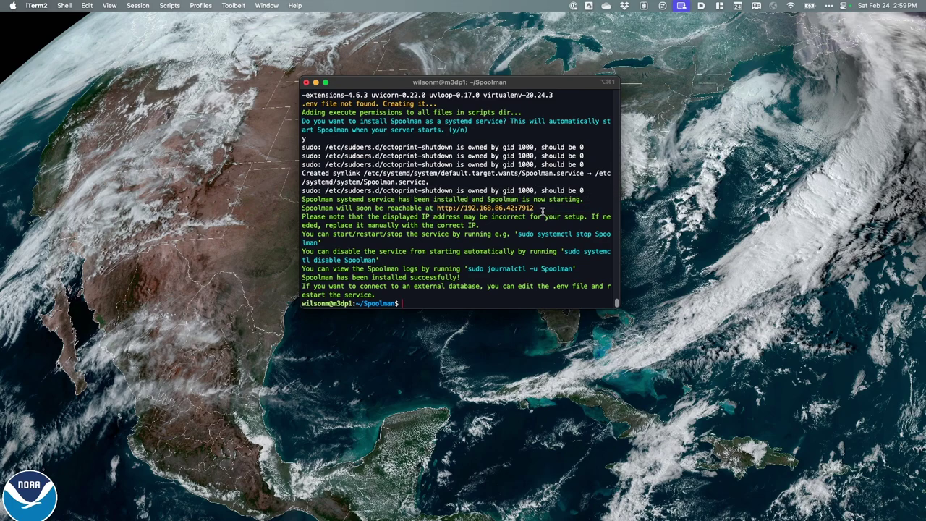
{"action": "left_click_drag", "start_coordinate": [542, 210], "coordinate": [437, 207]}
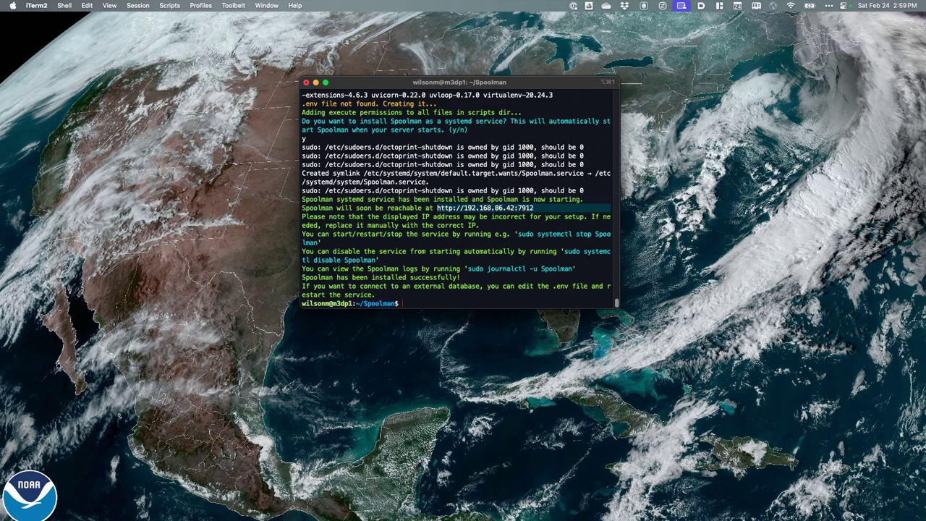
{"action": "key", "text": "ctrl+Right"}
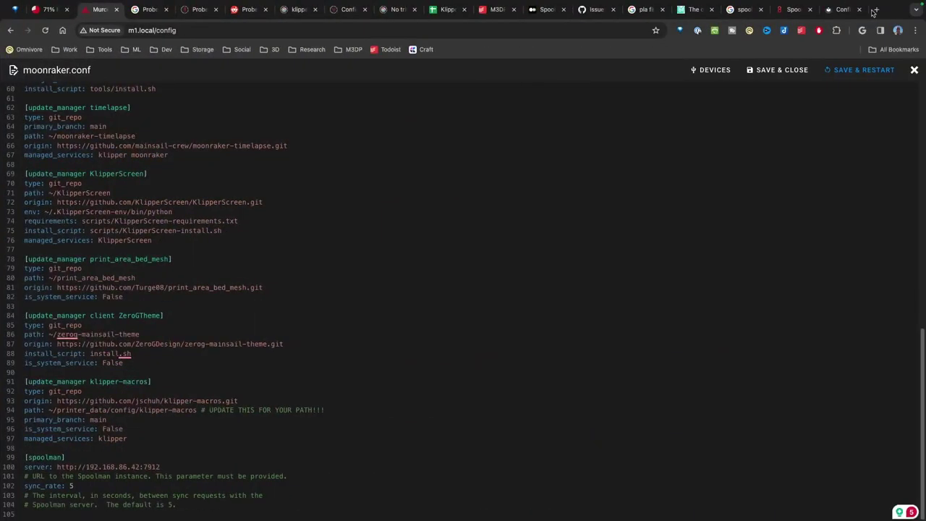
- Close the moonraker.conf editor and scroll the dashboard to the Spoolman panel showing spool #1
{"action": "left_click", "coordinate": [914, 70]}
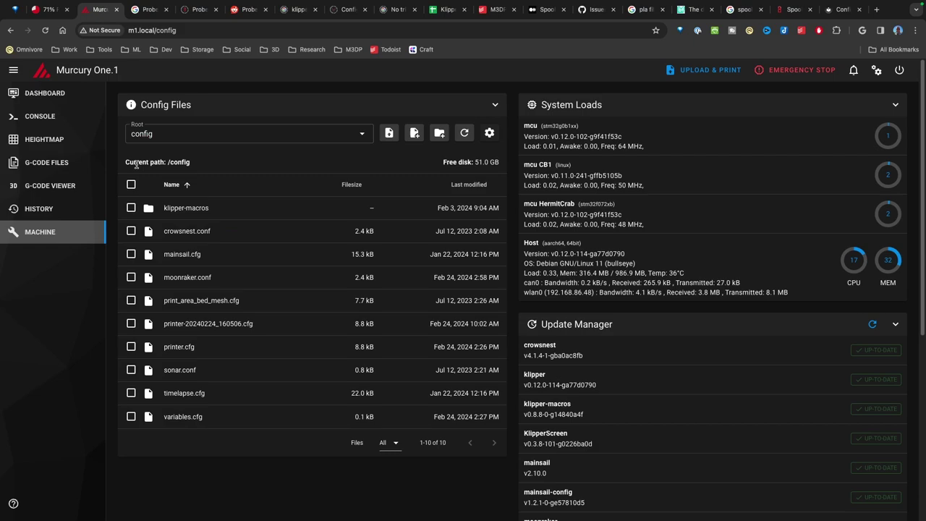
{"action": "left_click", "coordinate": [59, 92]}
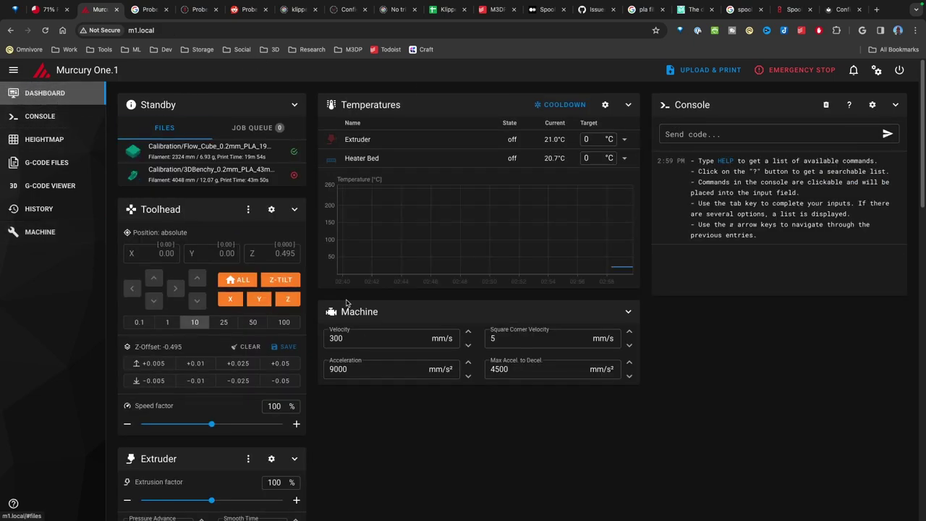
{"action": "scroll", "coordinate": [337, 298], "scroll_direction": "down", "scroll_amount": 15}
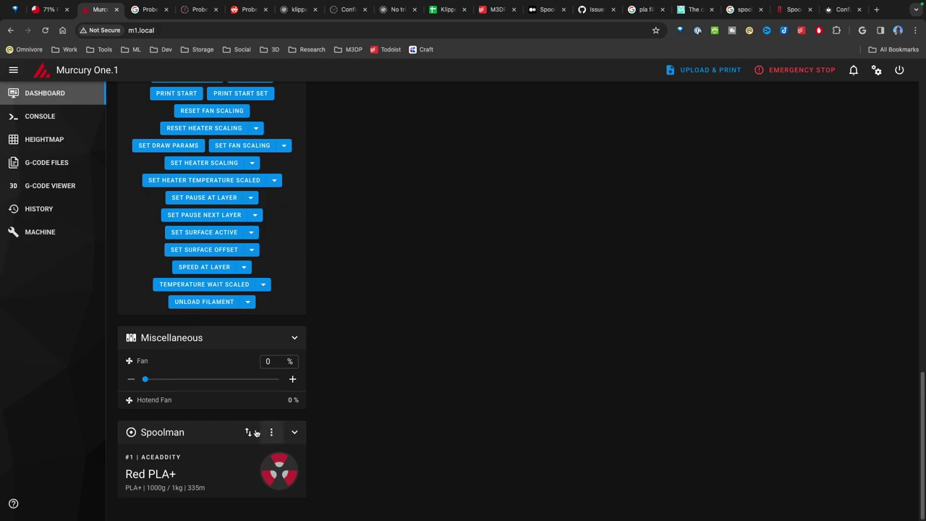
- Open Mainsail's Change Spool list showing spool #1 Aceaddity Red PLA+ at 1000 g
{"action": "left_click", "coordinate": [165, 484]}
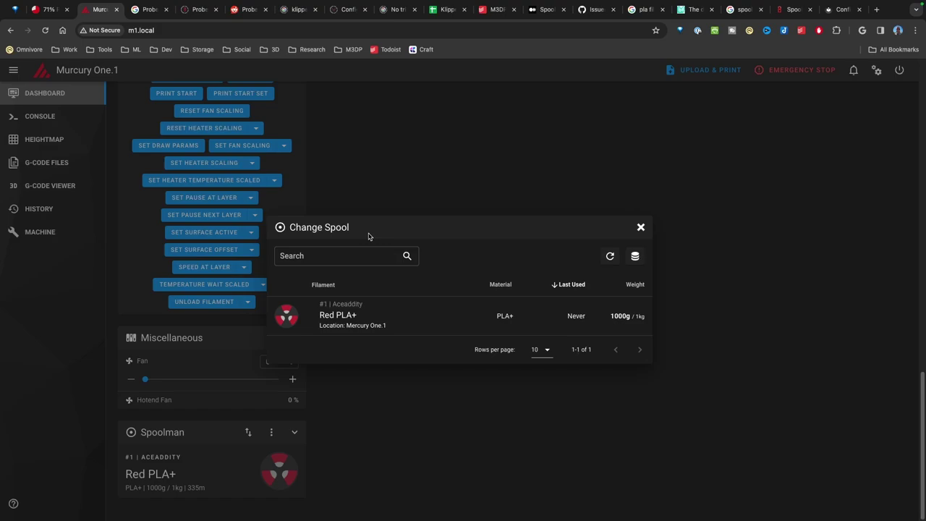
{"action": "mouse_move", "coordinate": [925, 520]}
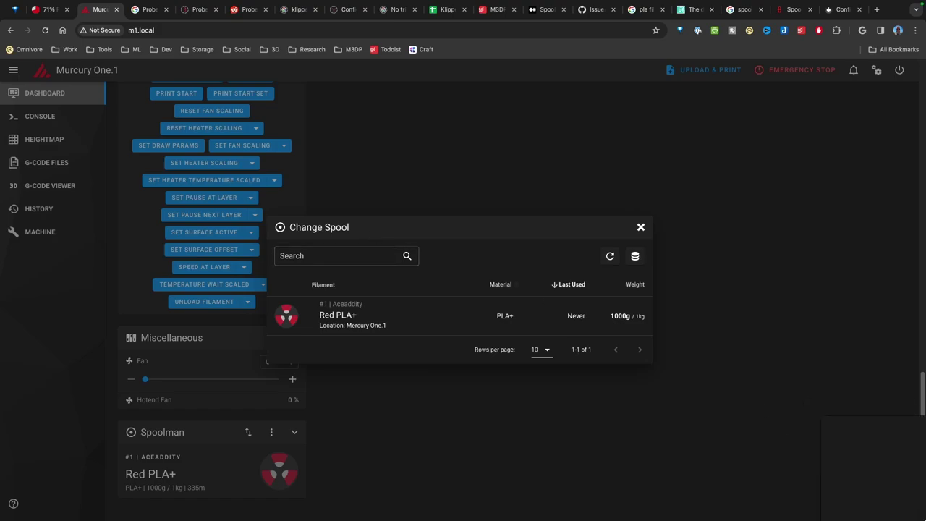